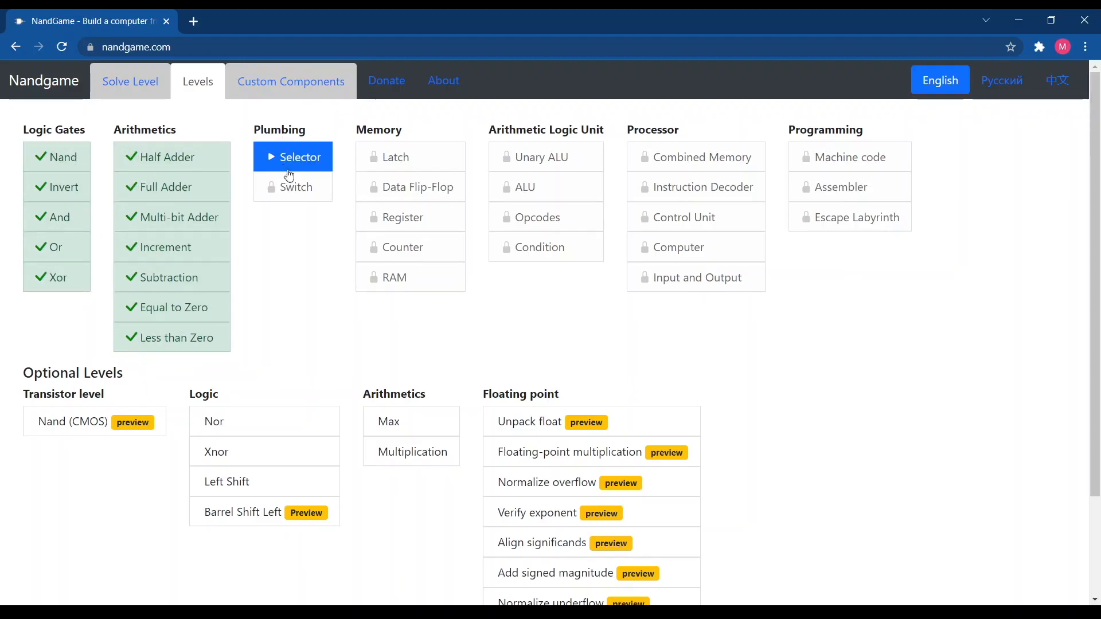
Open the Selector level and review the description of its s (select) bit.
left_click(289, 161)
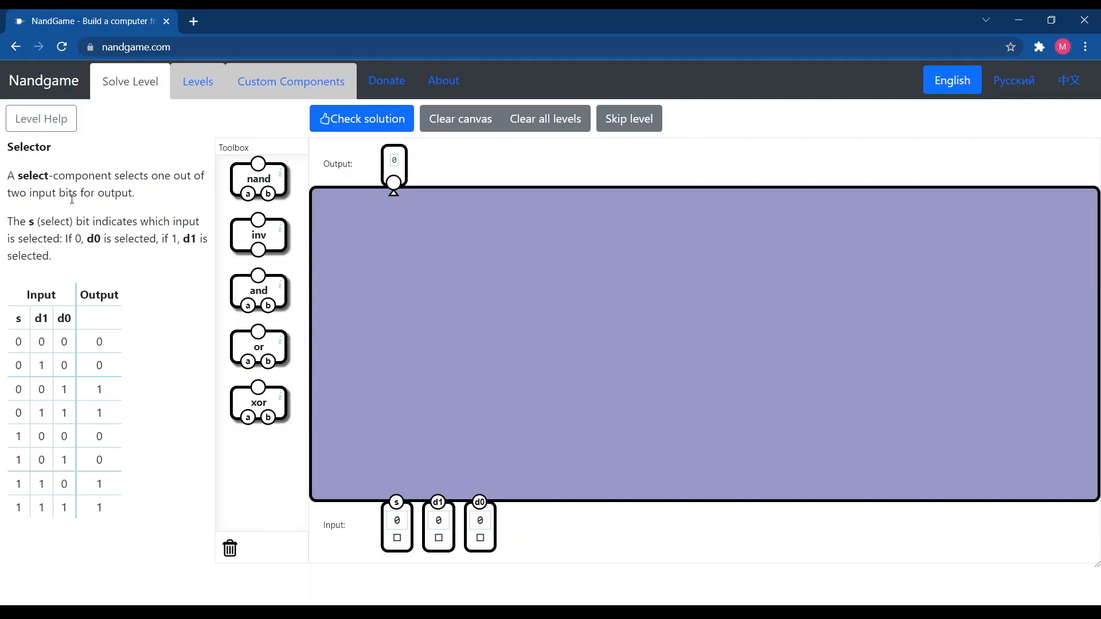
left_click_drag(30, 222, 88, 222)
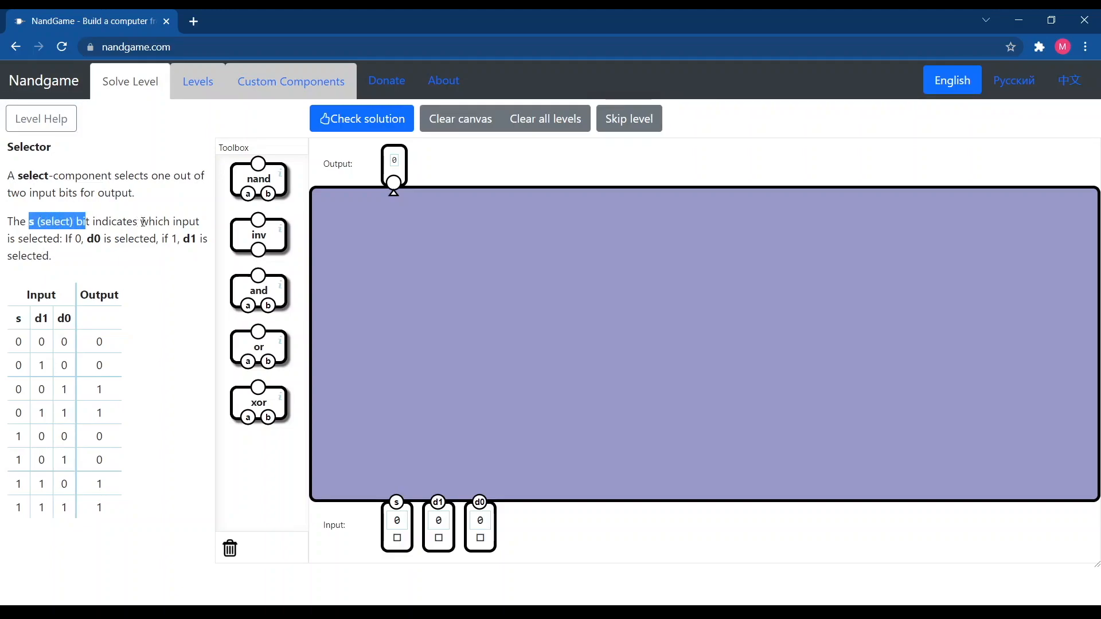
left_click(89, 245)
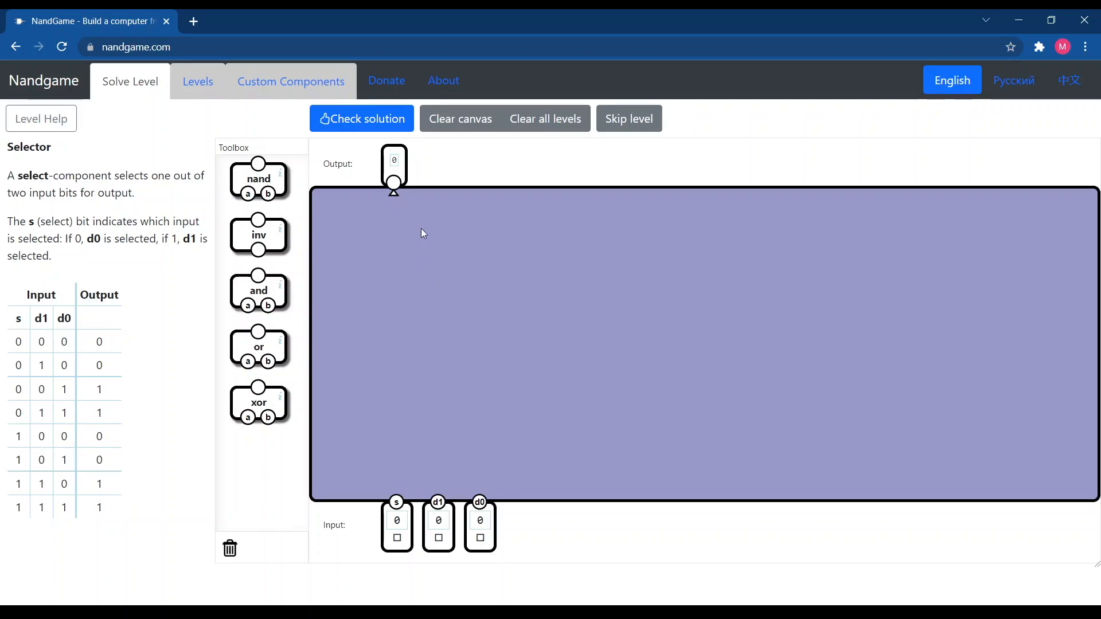
Place an or gate feeding the output, and wire an and gate of s and d1 to the or gate's a input.
mouse_move(259, 348)
left_mouse_down()
mouse_move(381, 289)
mouse_move(396, 247)
left_mouse_up()
left_click_drag(393, 192, 394, 231)
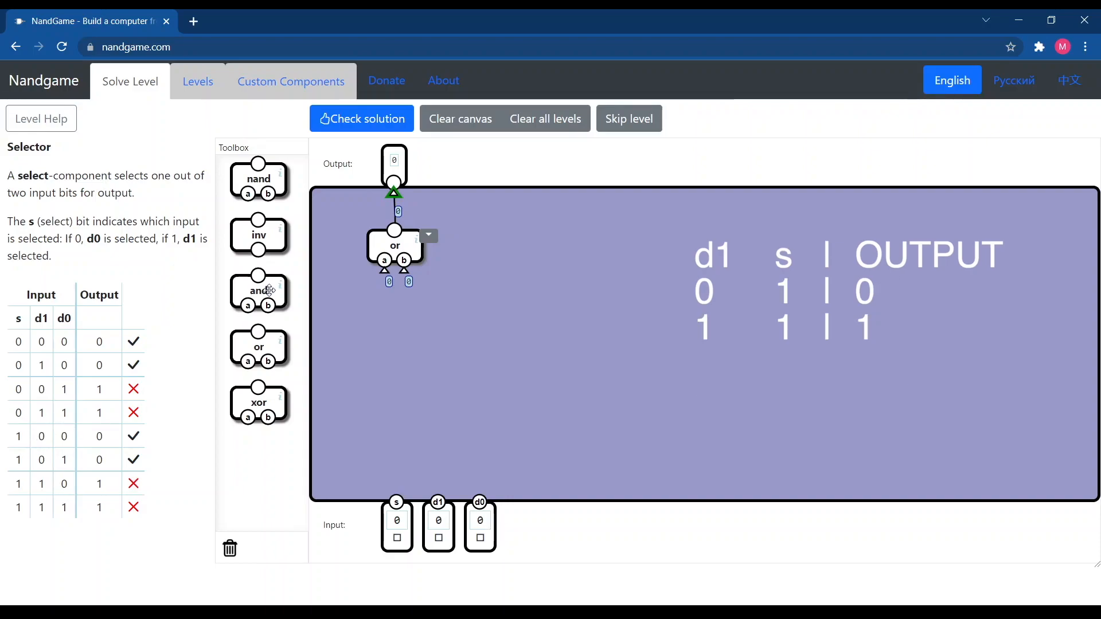
left_click_drag(270, 292, 412, 383)
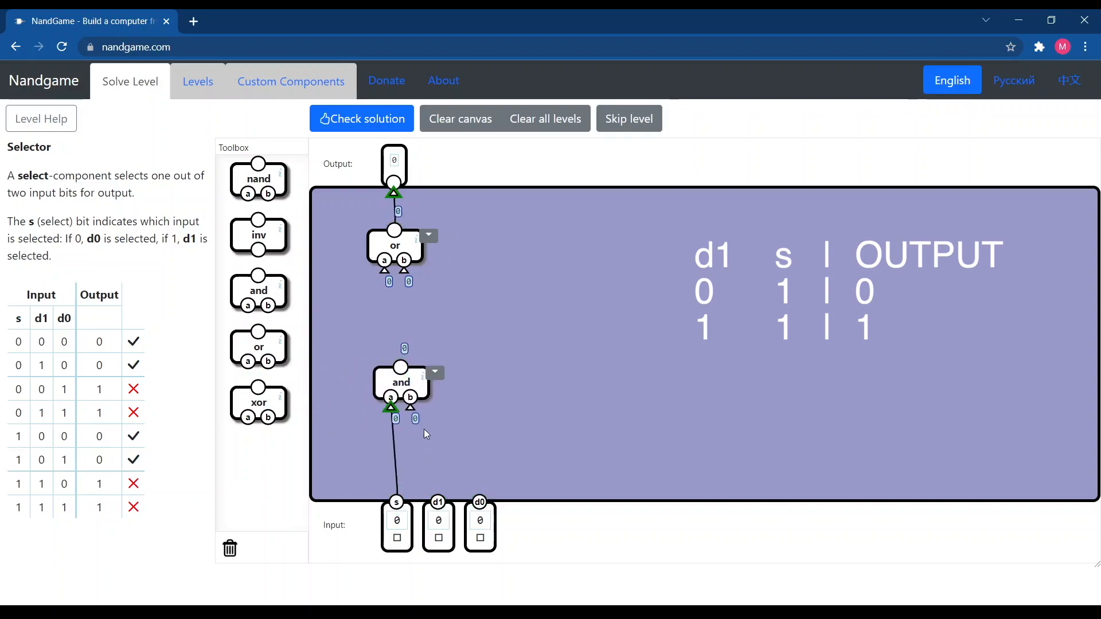
left_click_drag(410, 409, 440, 506)
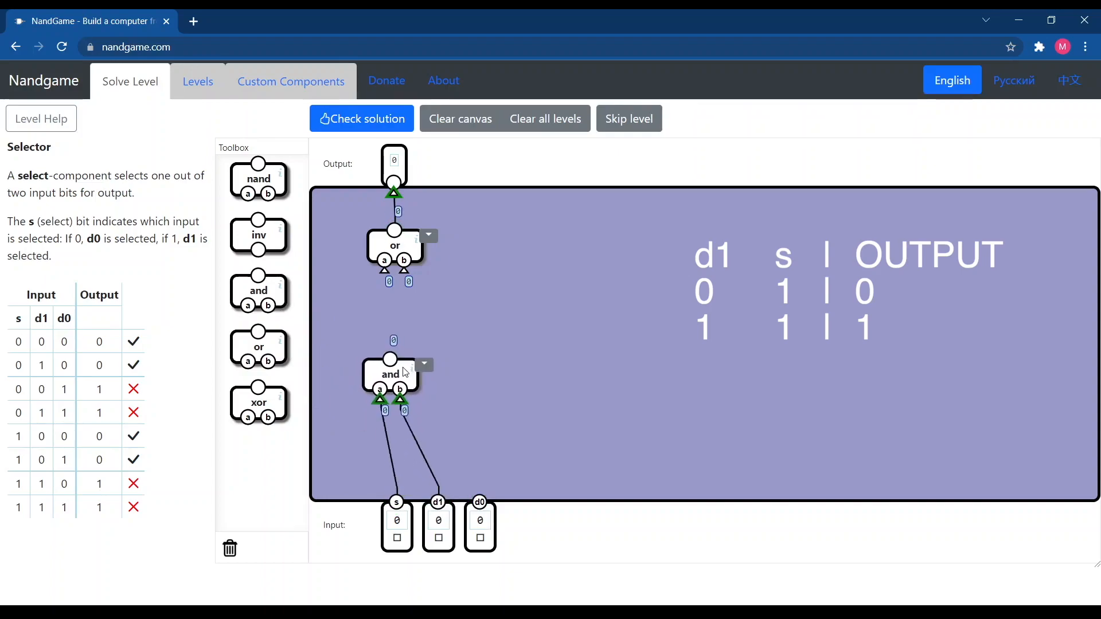
left_click_drag(392, 364, 369, 365)
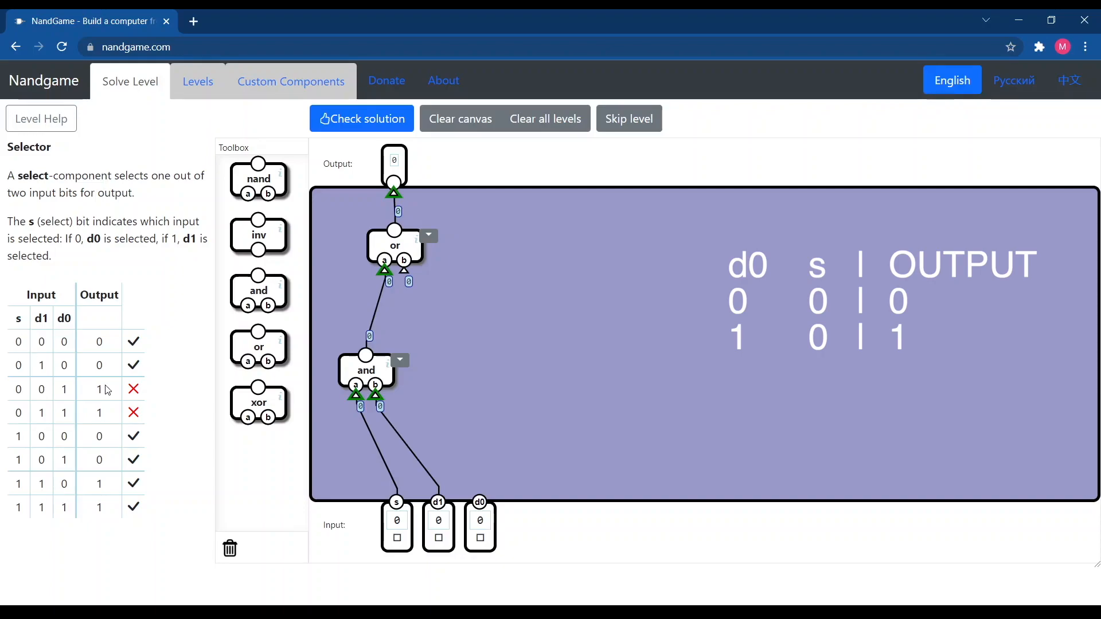
Add an inverter on s, combine it with d0 in a second and gate, and wire that gate to the or gate's b input.
left_click_drag(258, 346, 473, 373)
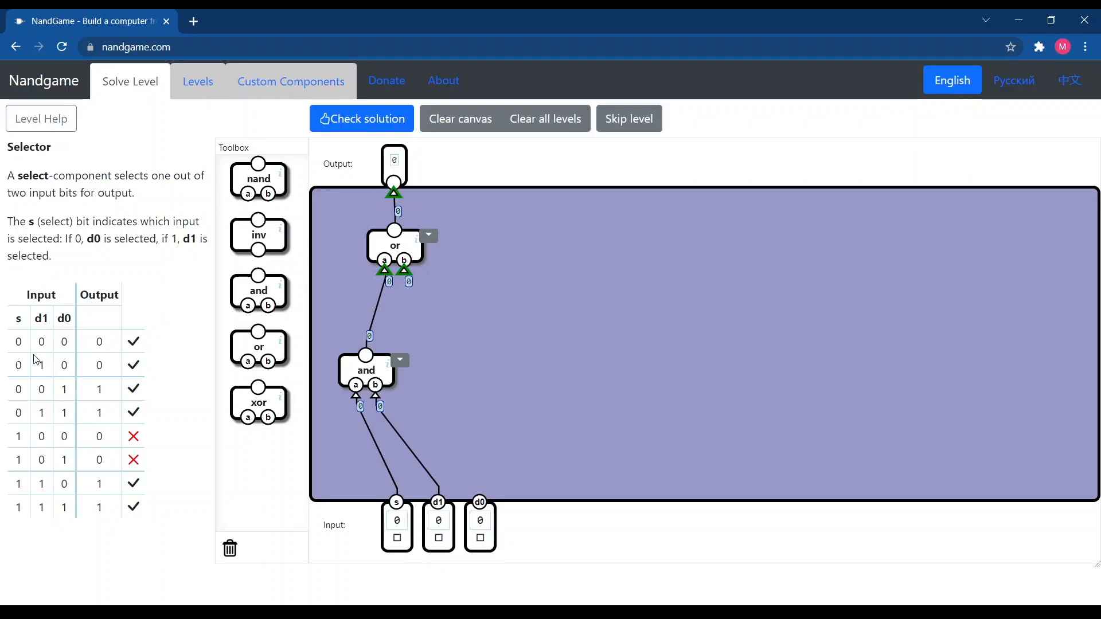
left_click_drag(258, 235, 436, 420)
left_click_drag(437, 435, 397, 503)
left_click_drag(266, 286, 497, 376)
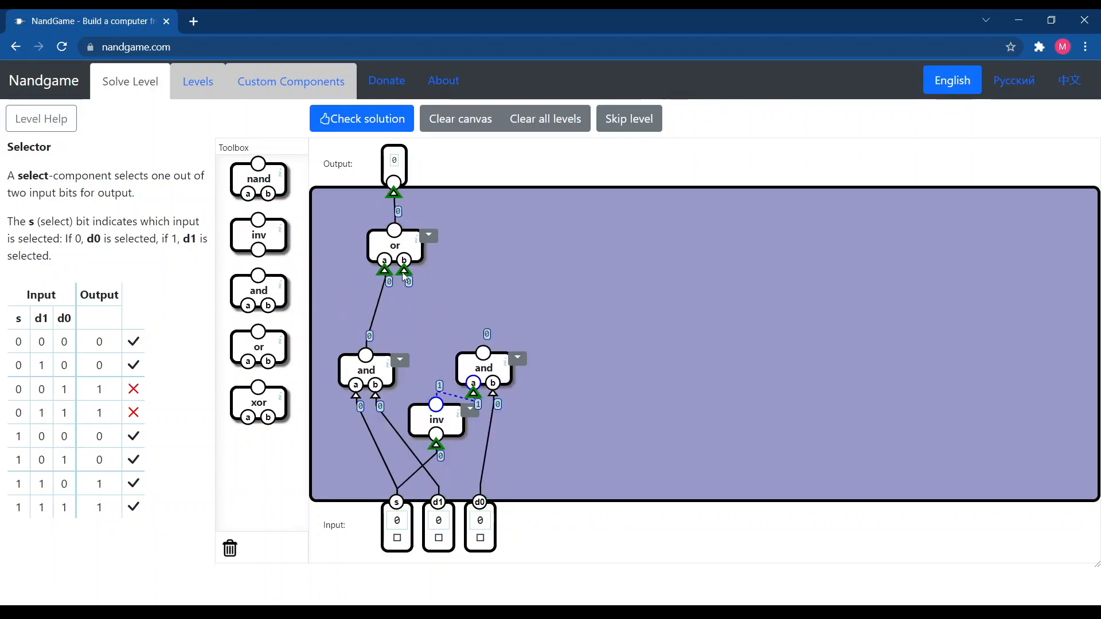
left_click_drag(405, 277, 486, 357)
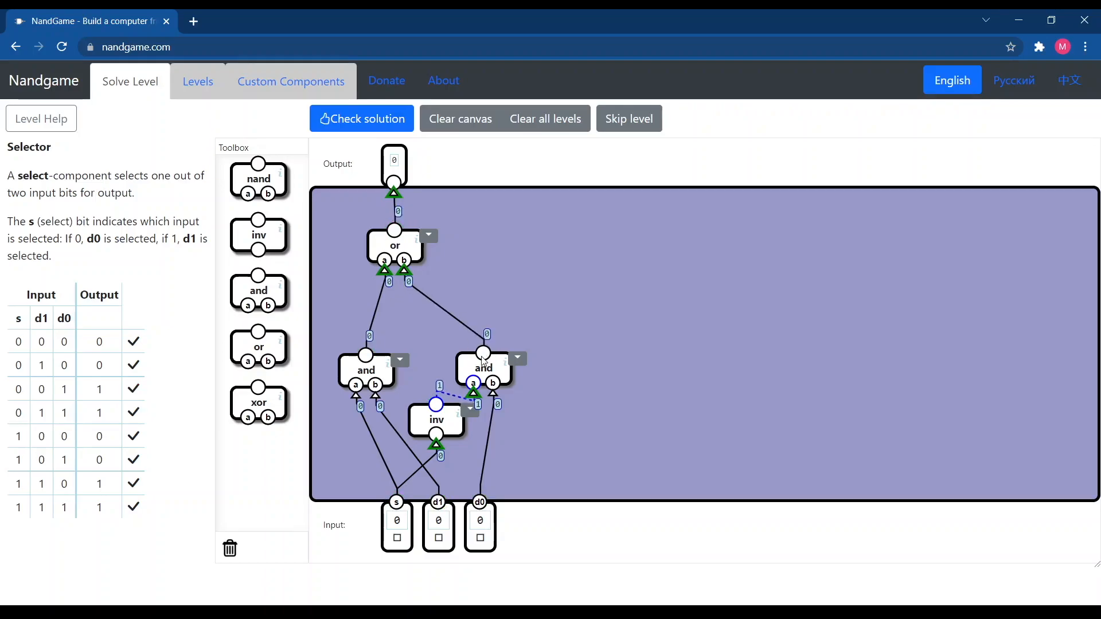
Check the Selector solution and proceed to the Switch level, dismissing its introduction.
left_click(393, 122)
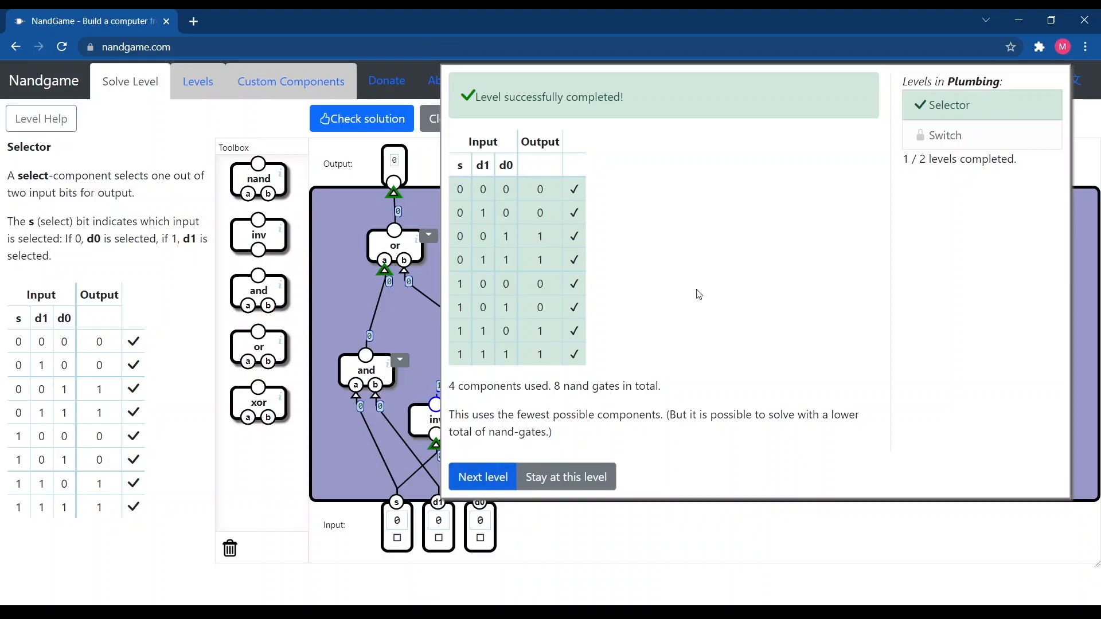
left_click(482, 484)
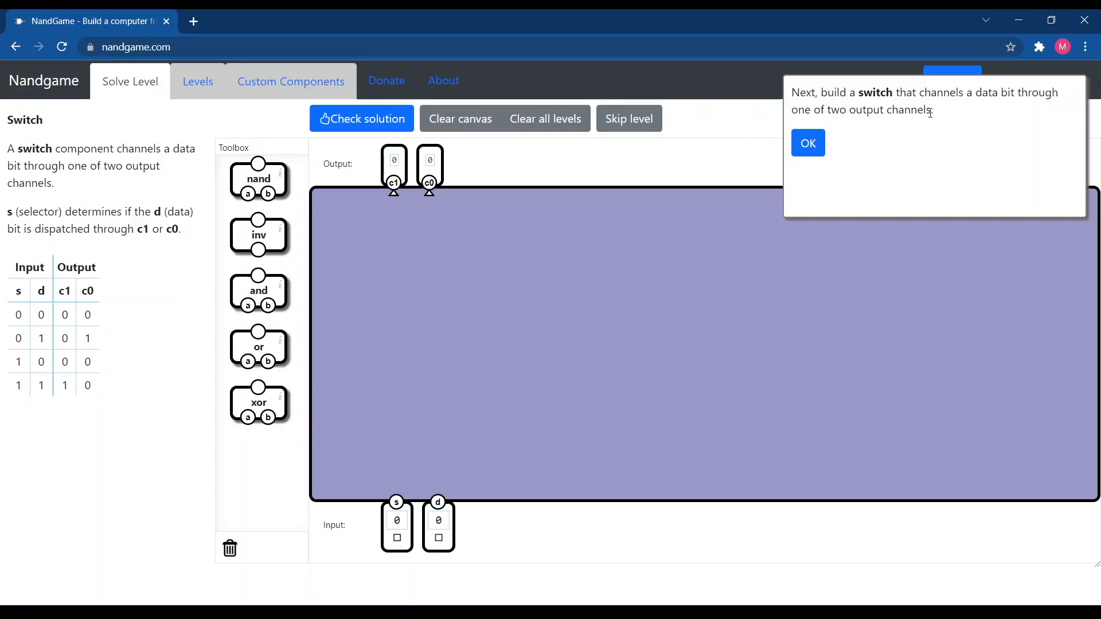
left_click(808, 143)
Examine the Switch description and truth table for how s dispatches d to c1 or c0.
left_click_drag(13, 211, 191, 233)
left_click(188, 277)
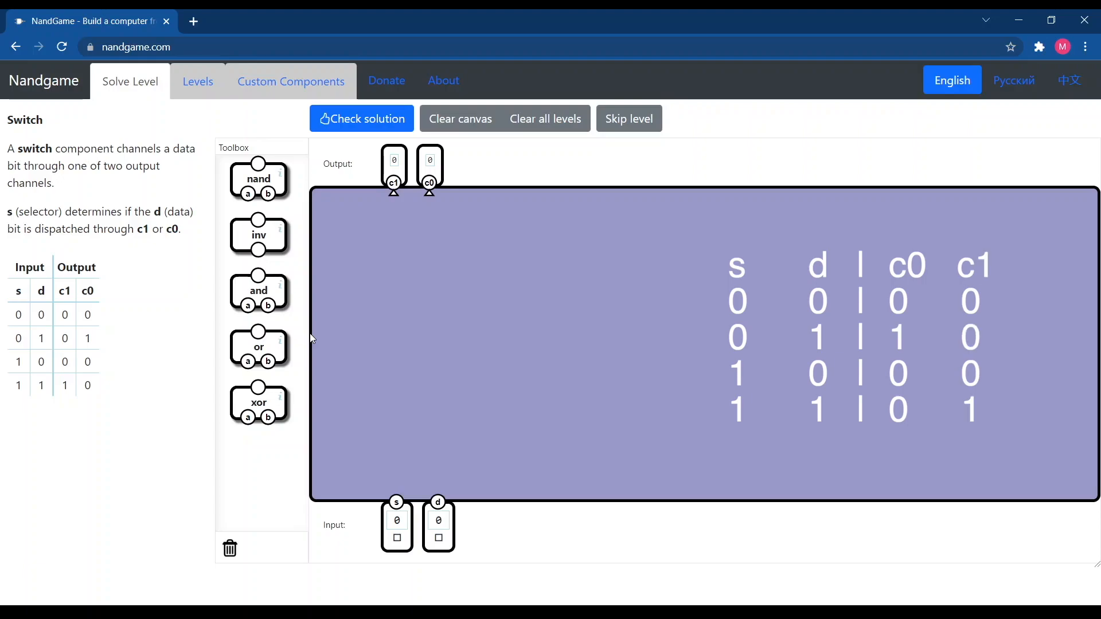
double_click(40, 315)
left_click(44, 364)
Build one and gate fed by inverted s and d, and a second and gate fed directly by s and d.
left_click_drag(259, 235, 411, 445)
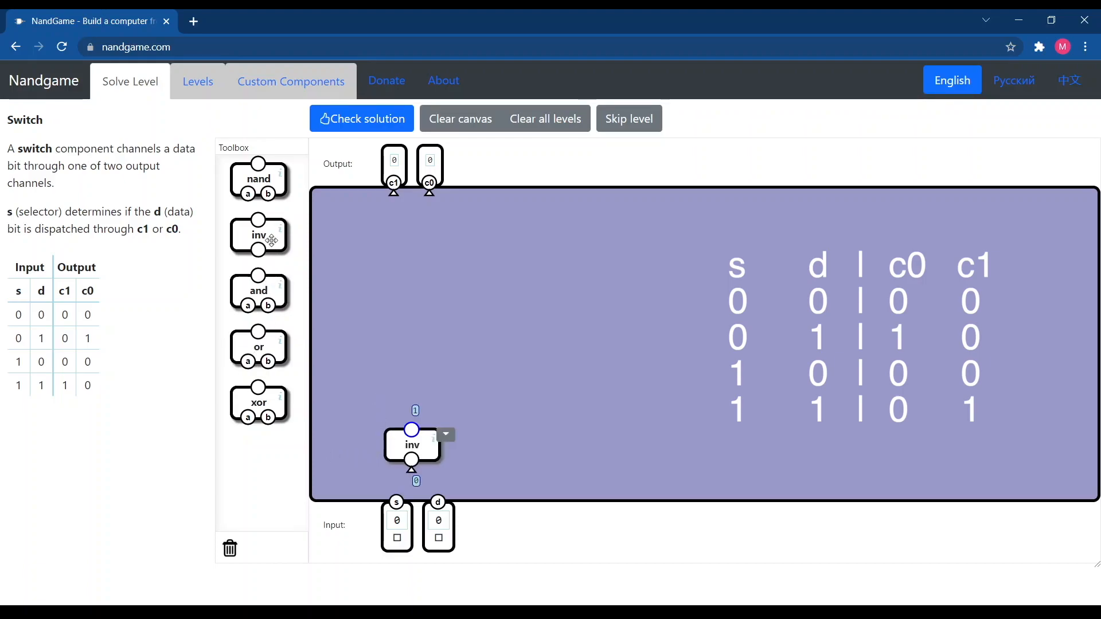
left_click_drag(274, 312, 410, 431)
left_click_drag(442, 410, 438, 502)
left_click_drag(442, 382, 491, 386)
mouse_move(560, 335)
left_mouse_down()
mouse_move(556, 324)
mouse_move(563, 336)
left_mouse_up()
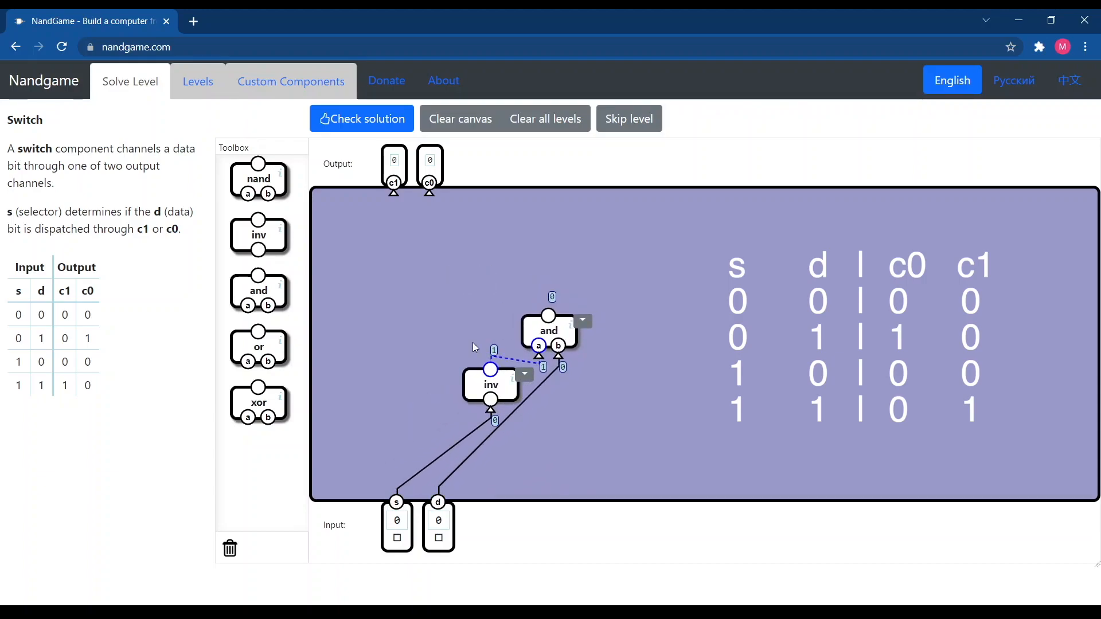
left_click_drag(258, 291, 384, 337)
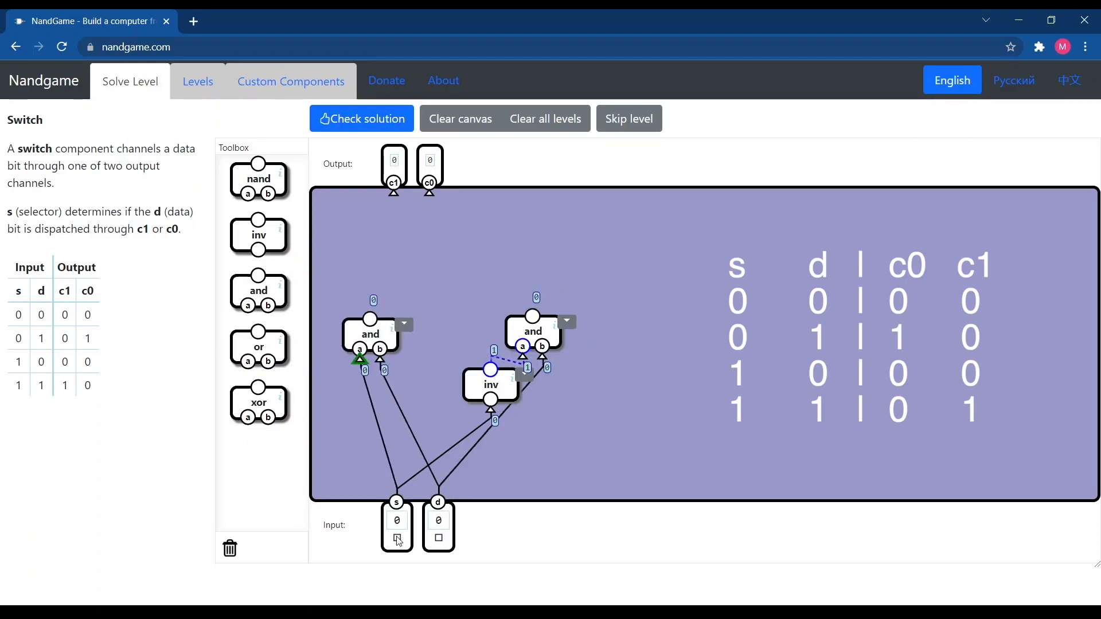
Test both and gates by toggling the s and d inputs through different combinations, ending with both at 0.
left_click(397, 538)
left_click(440, 538)
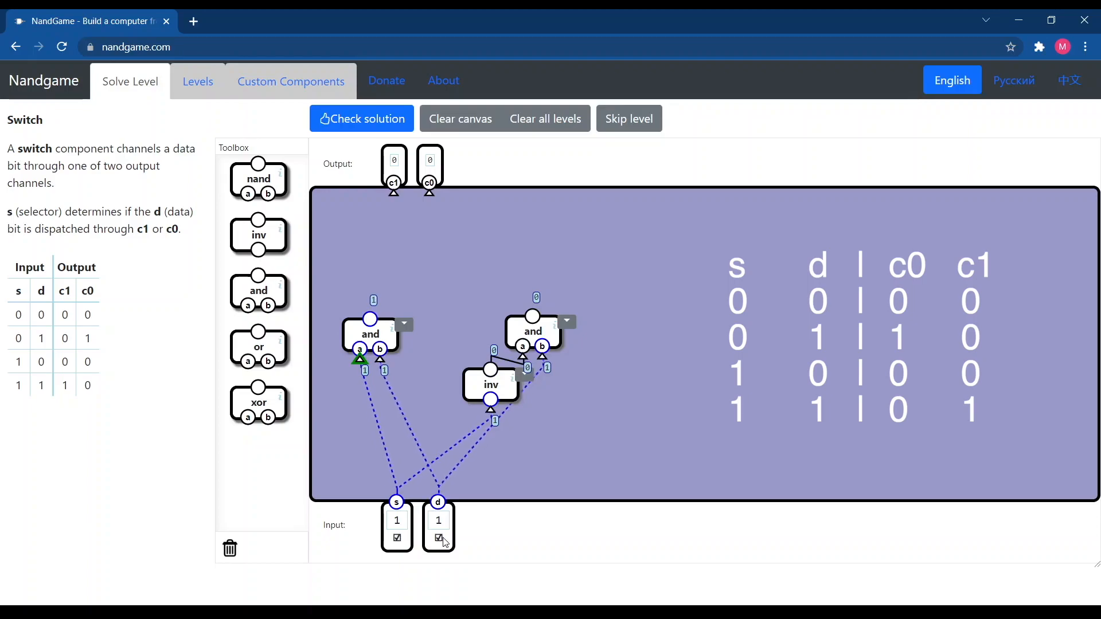
left_click(397, 538)
left_click(398, 538)
left_click(397, 538)
left_click(398, 538)
left_click(439, 538)
left_click(398, 539)
left_click(397, 538)
left_click(398, 538)
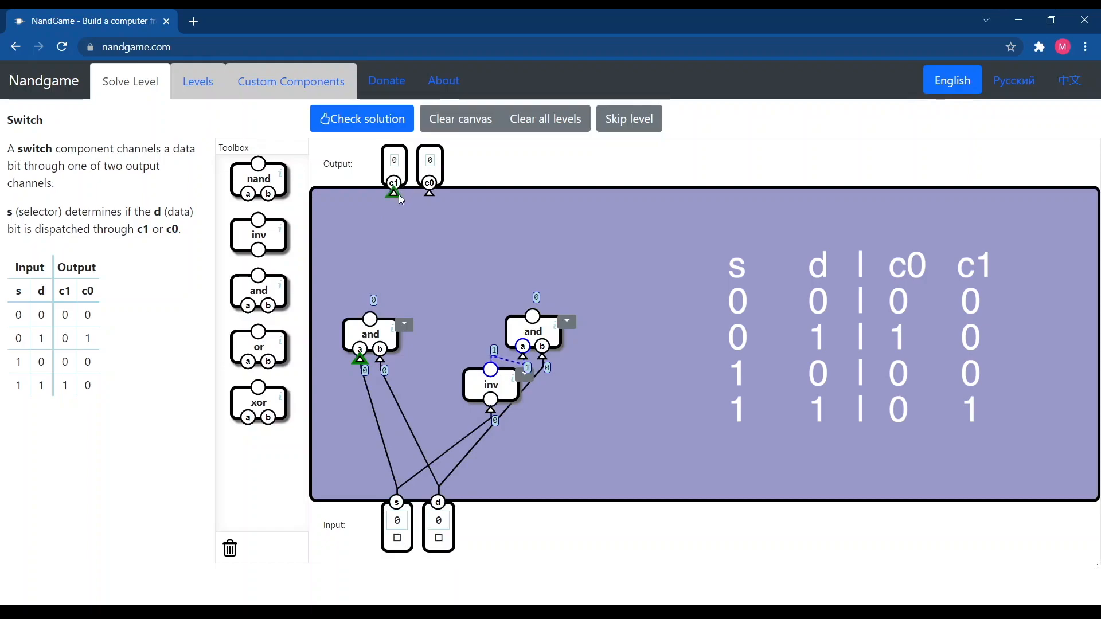
Wire c1 to the and gate fed directly by s and c0 to the one fed by inverted s, and check the solution.
left_click_drag(393, 194, 372, 330)
left_click_drag(394, 194, 369, 319)
left_click_drag(433, 194, 532, 321)
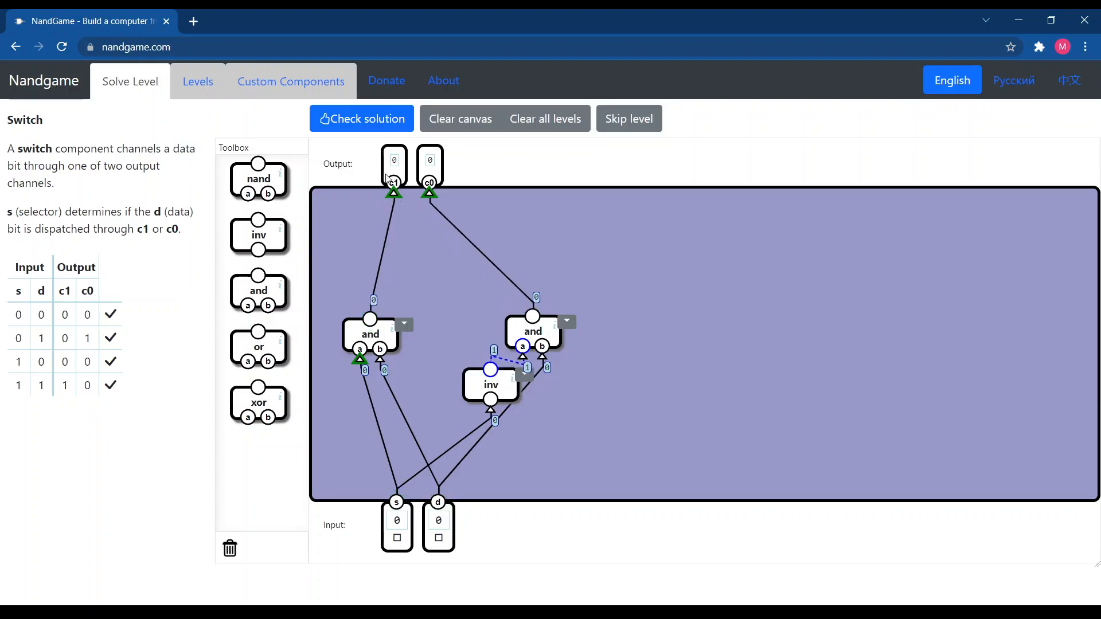
left_click(387, 117)
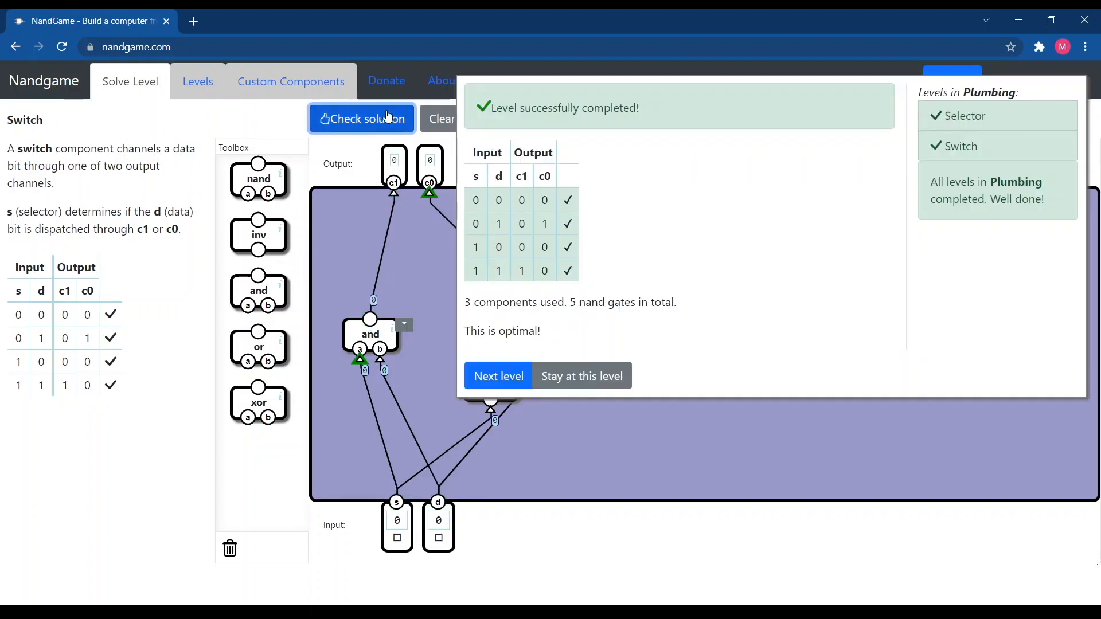